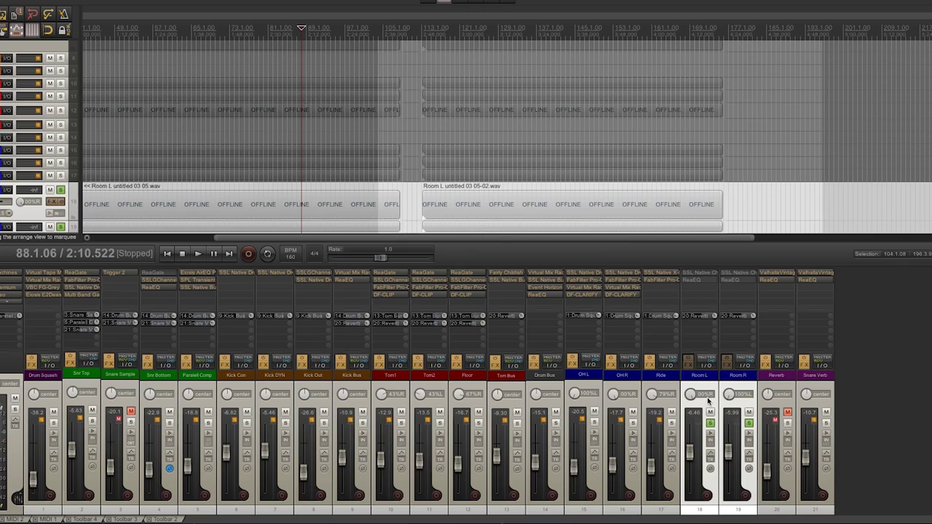
Select Room L alone so the room mic takes show their waveforms.
click(709, 394)
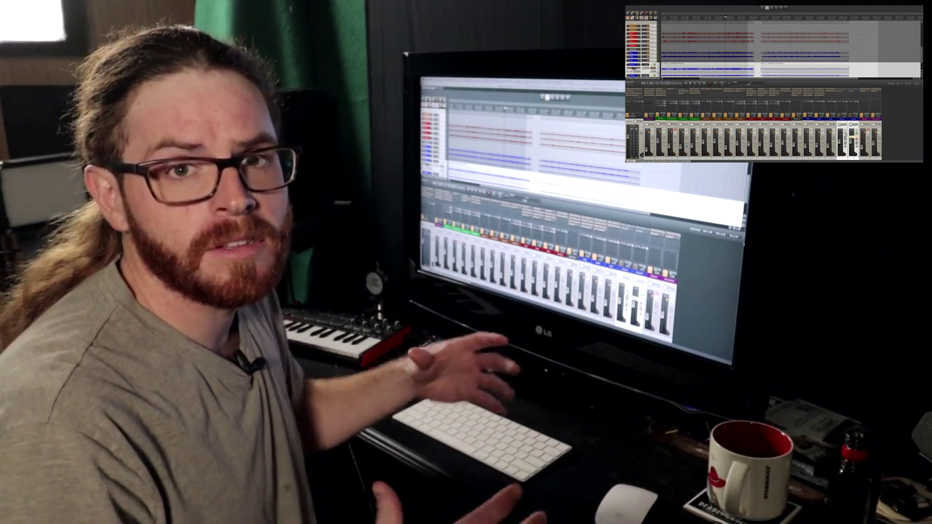
scroll(757, 44, right, 2)
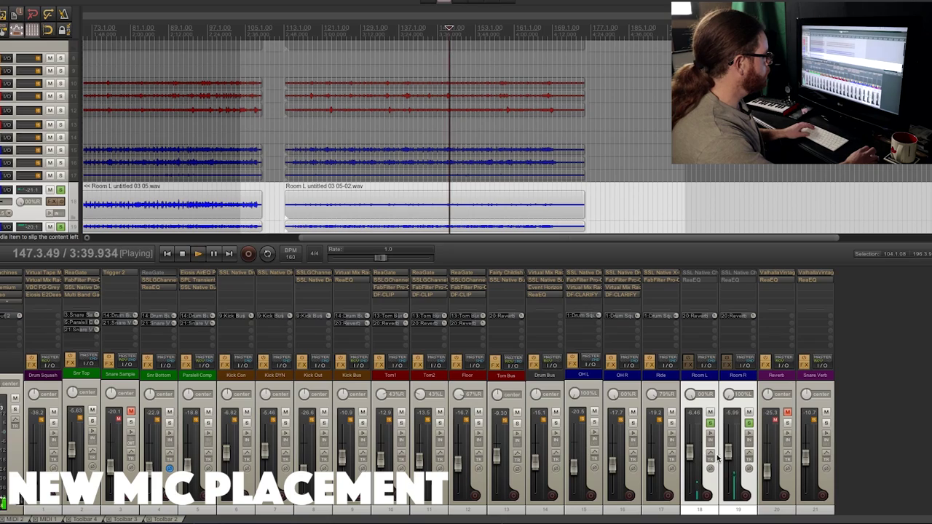
Set the grouped room mics to about 1.24 dB (Room L) and -2.51 dB (Room R), then stop playback.
drag(729, 454, 689, 447)
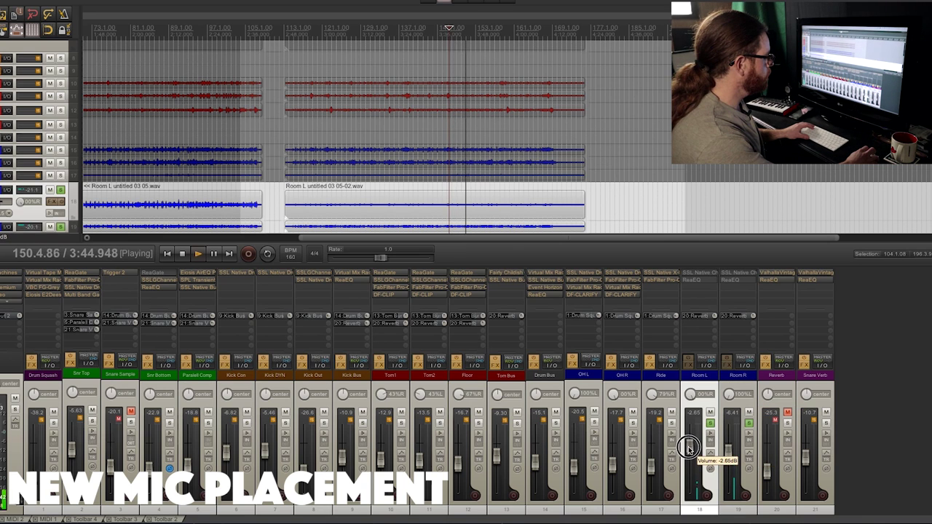
ctrl+click(738, 402)
drag(727, 455, 727, 451)
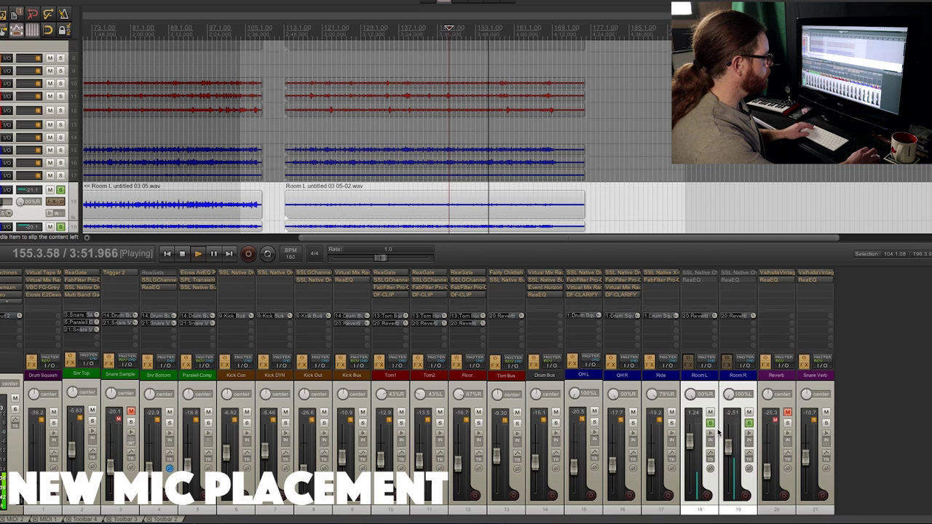
key(space)
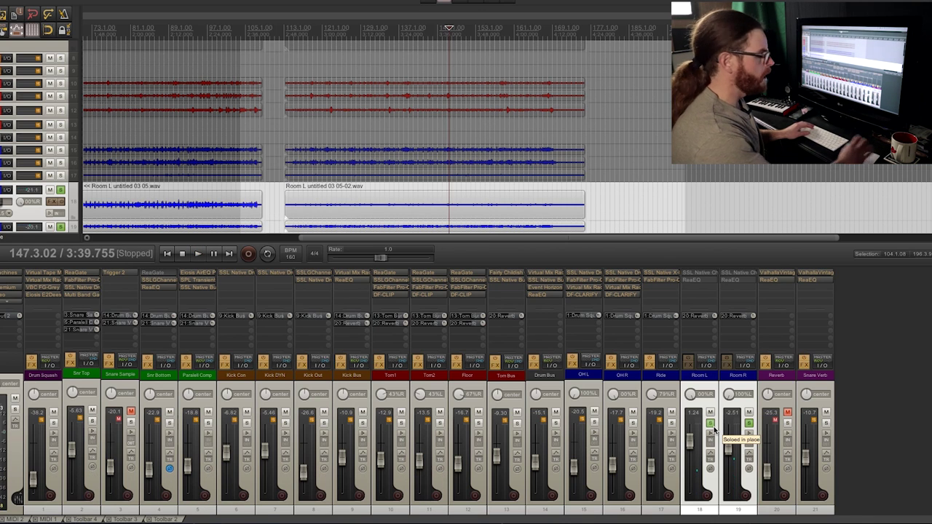
Enable Room L's effects and pull both room mics down to about -6.78 and -12.5 dB.
click(688, 360)
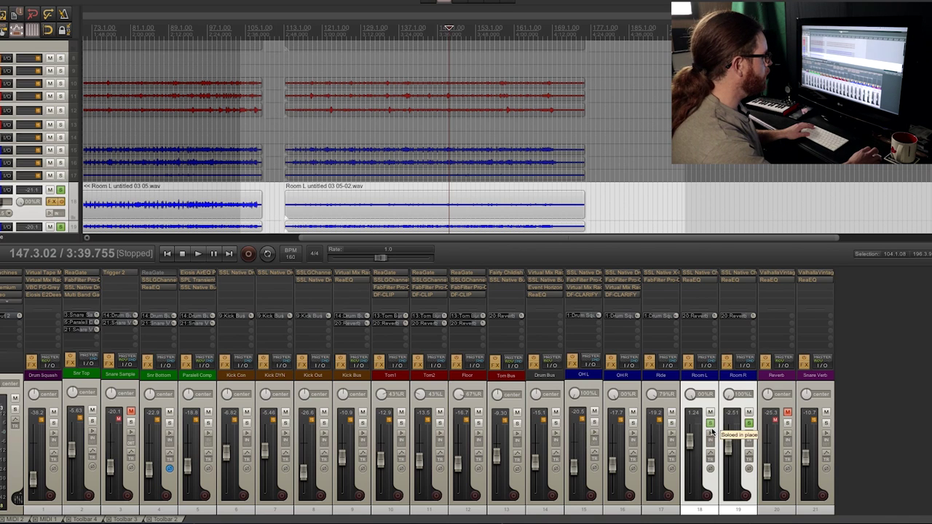
key(space)
drag(729, 449, 727, 460)
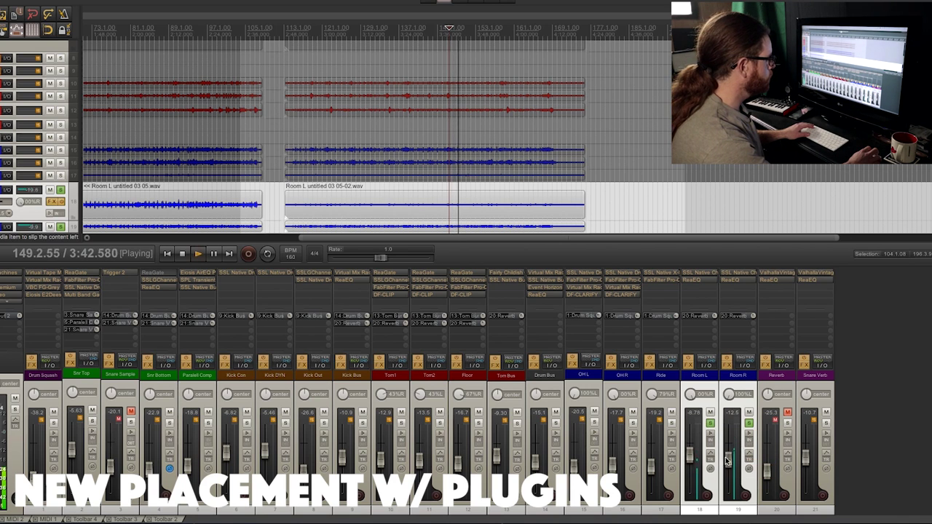
Lower Room R on its own to -16.5 dB and stop playback.
click(744, 398)
drag(728, 462, 729, 464)
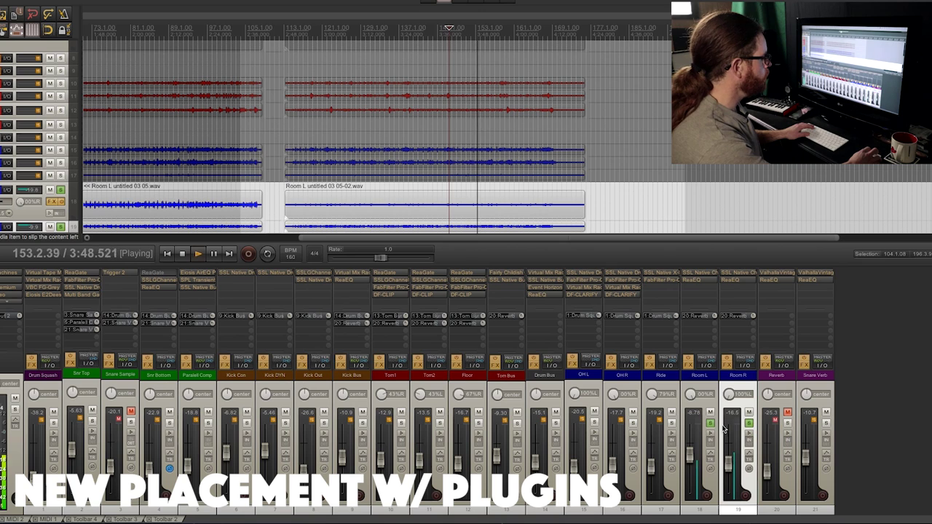
key(Down)
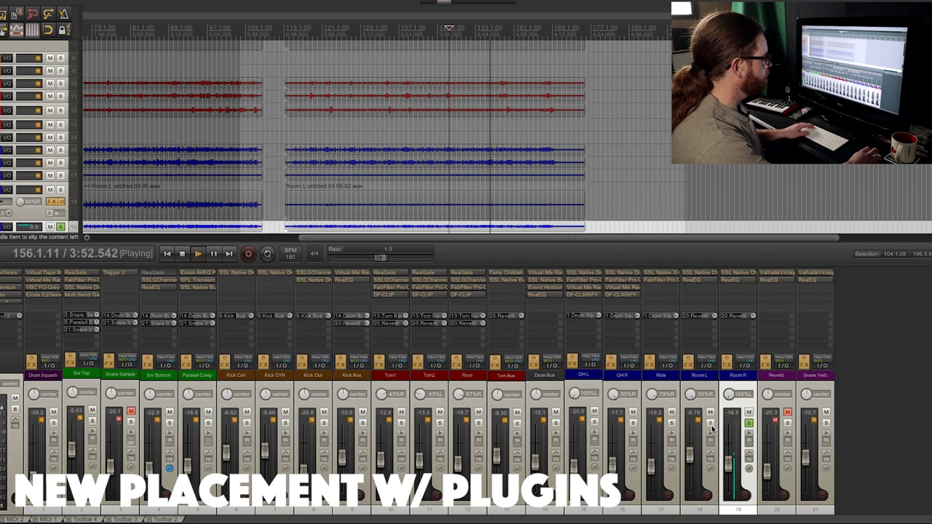
key(space)
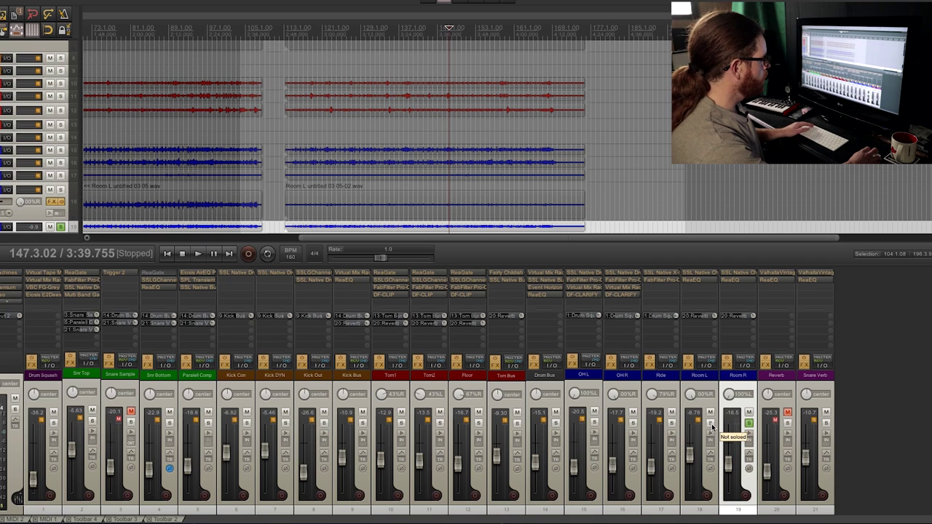
Audition the room mics, soloing Room L and then Room R alongside it.
key(space)
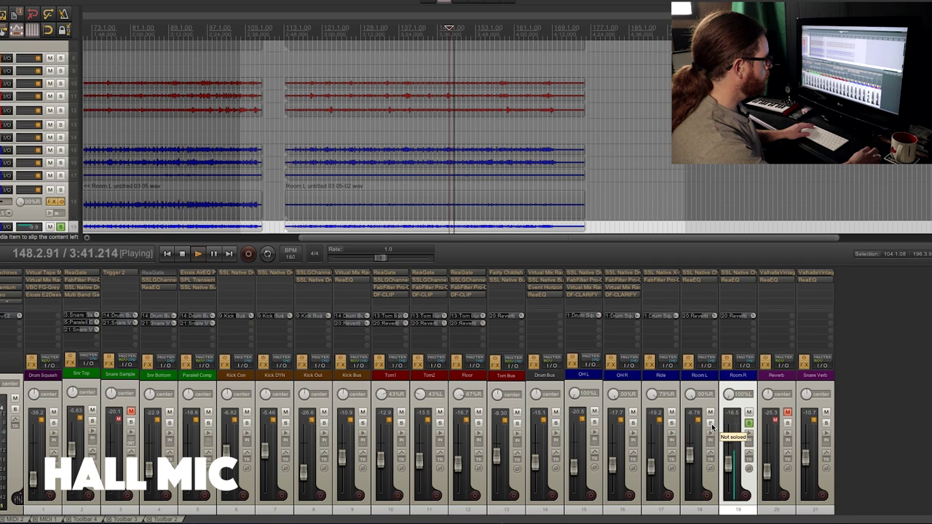
key(space)
click(710, 424)
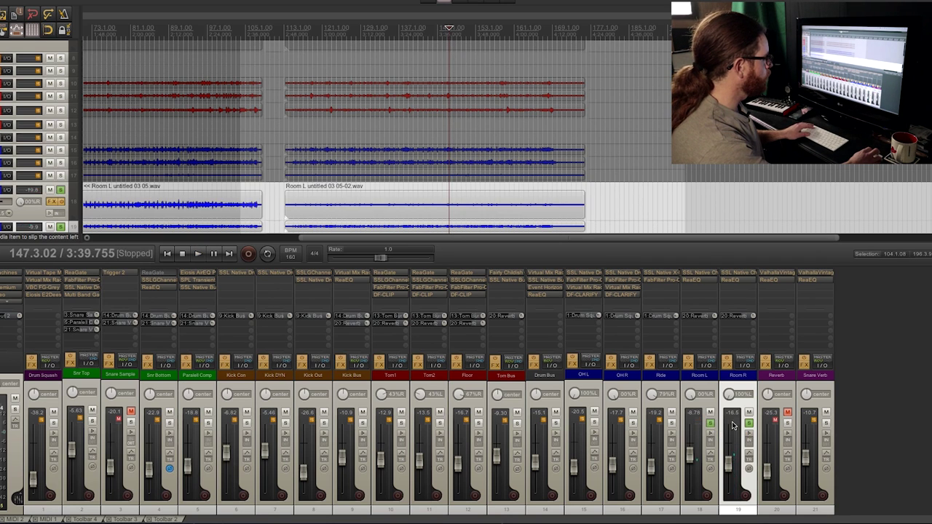
key(space)
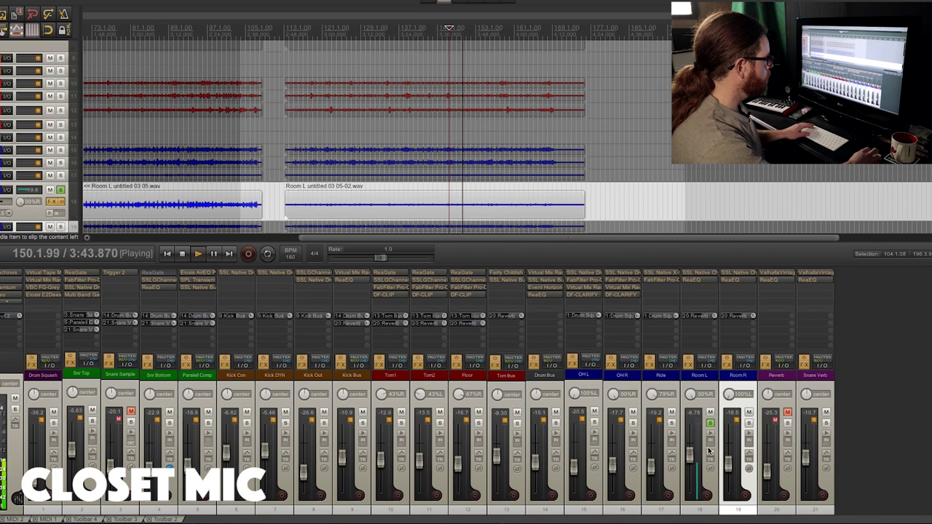
click(749, 422)
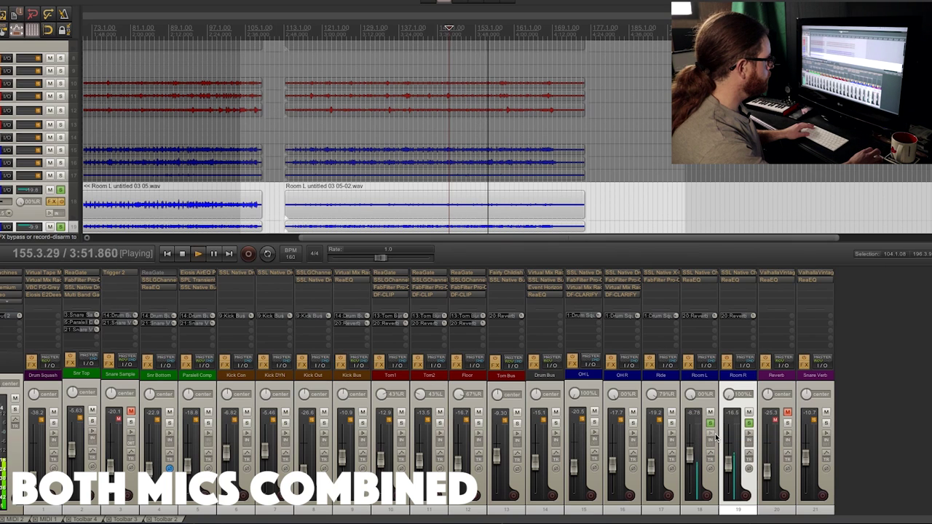
key(space)
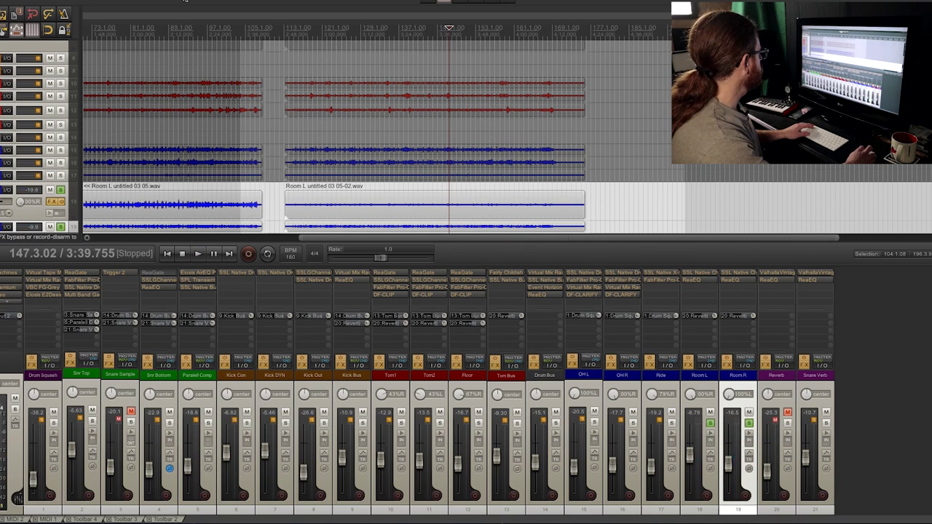
Play from around bar 96 and ride the Room L fader while comparing mic placements.
click(201, 28)
key(space)
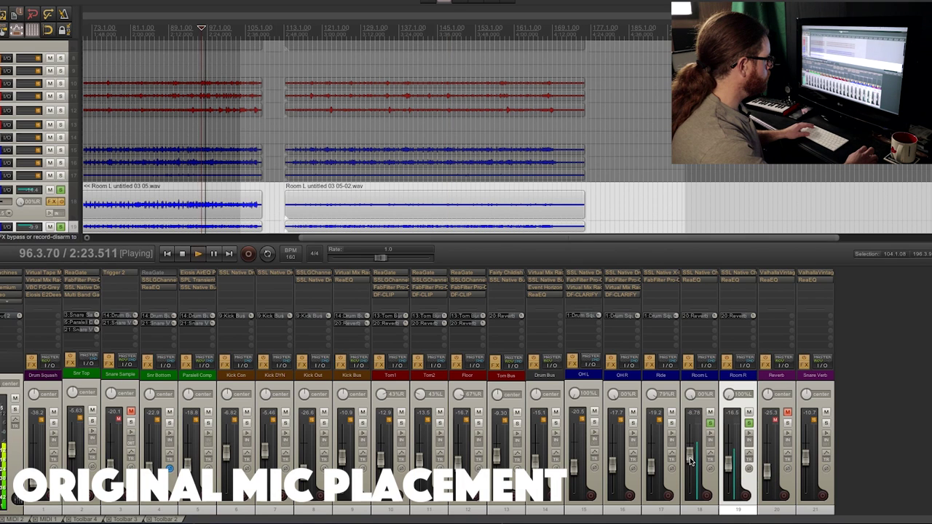
drag(689, 455, 691, 470)
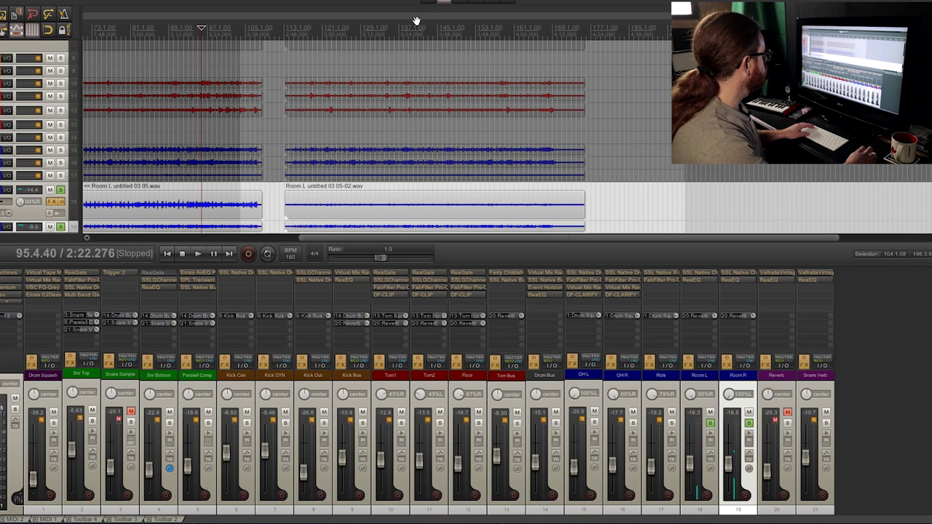
key(space)
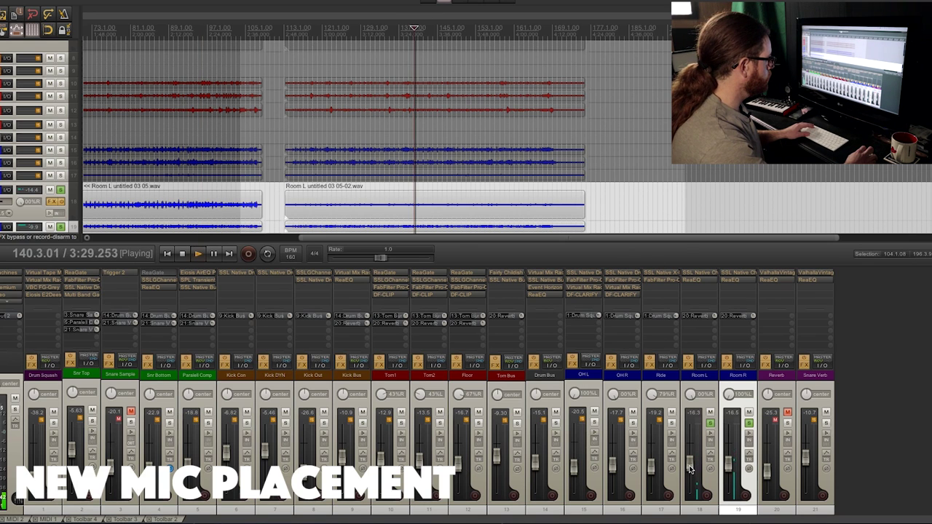
drag(690, 467, 692, 456)
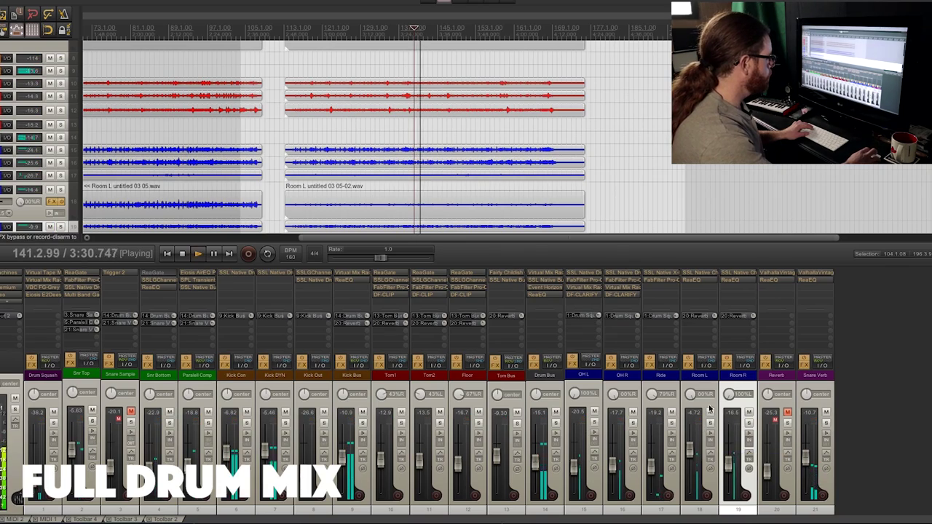
Select the Room L and Room R tracks and lower Room L to about -9.25 dB.
click(704, 430)
click(736, 423)
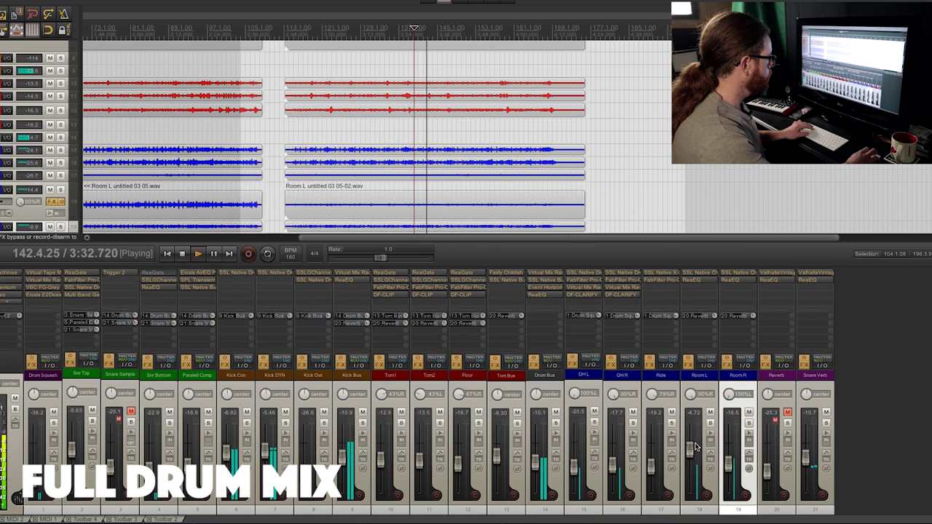
drag(692, 446, 692, 457)
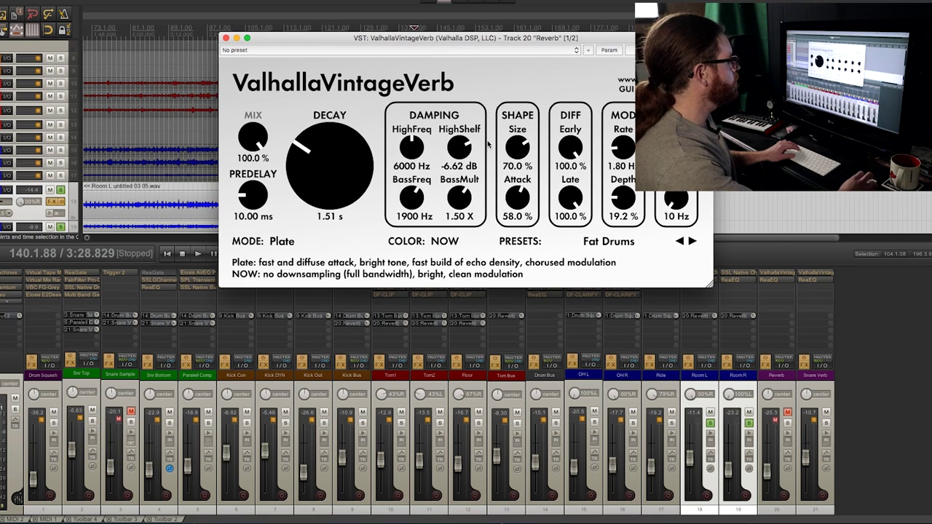
Unmute and solo the Reverb bus, solo Room L with it, and start playback.
mouse_move(518, 188)
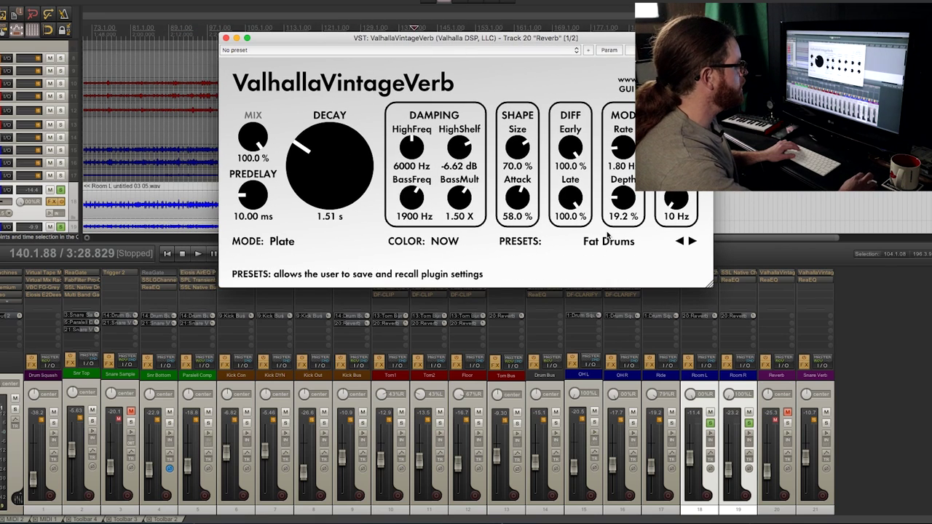
click(787, 413)
click(787, 423)
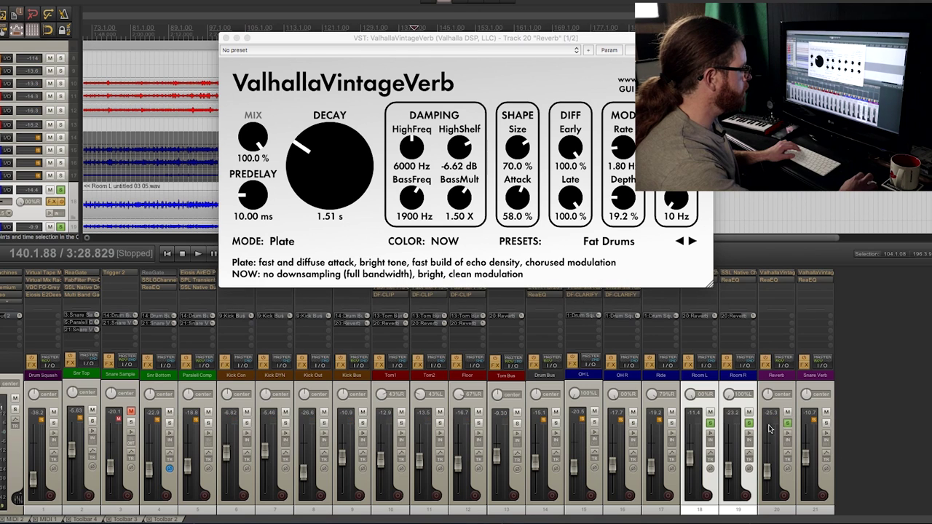
click(711, 424)
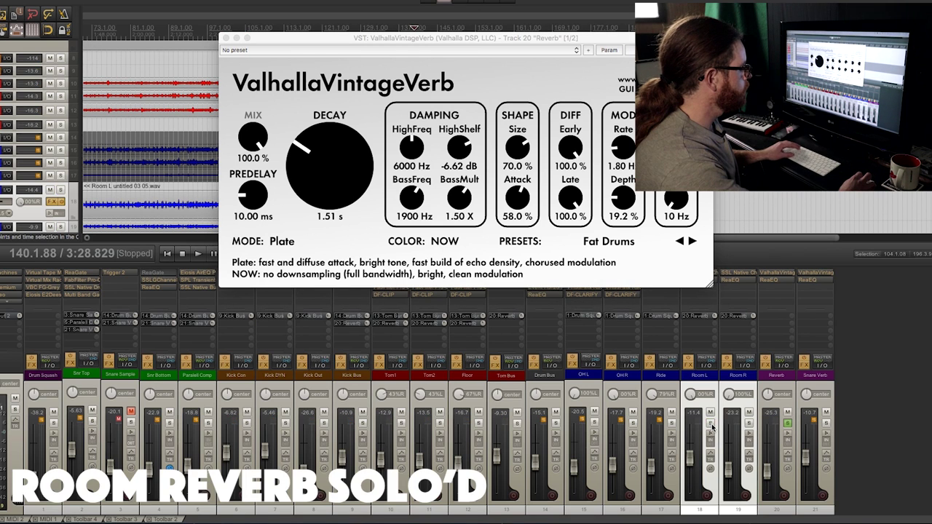
key(space)
Set the Reverb bus to about -23.5 dB and adjust the room mic solos.
click(769, 470)
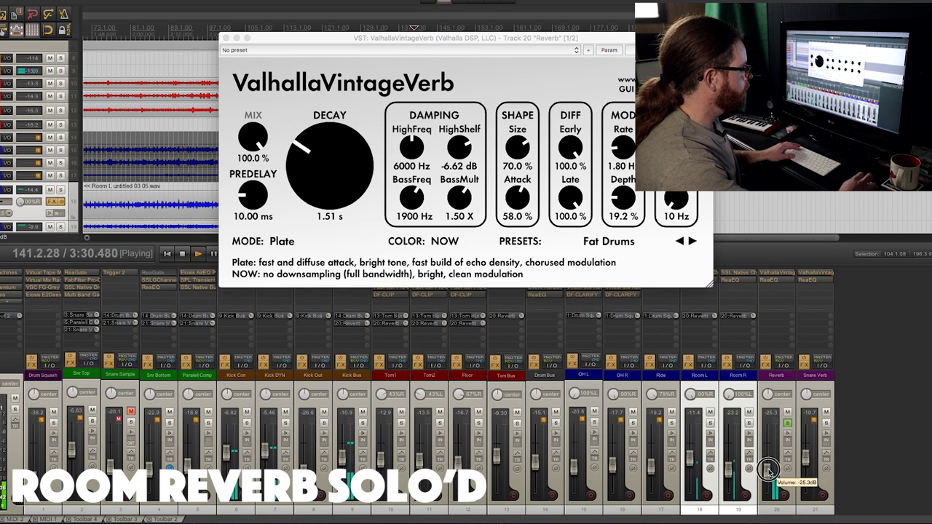
drag(768, 470, 769, 456)
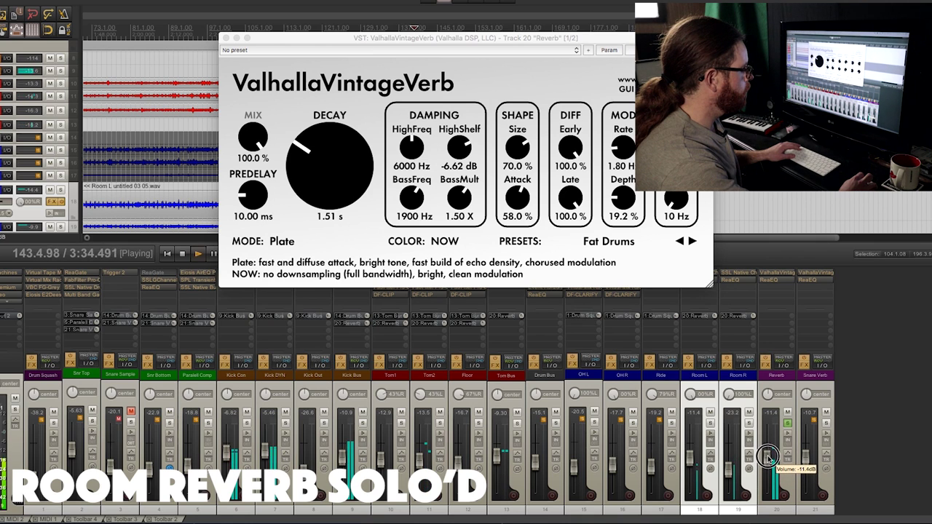
drag(770, 464, 769, 466)
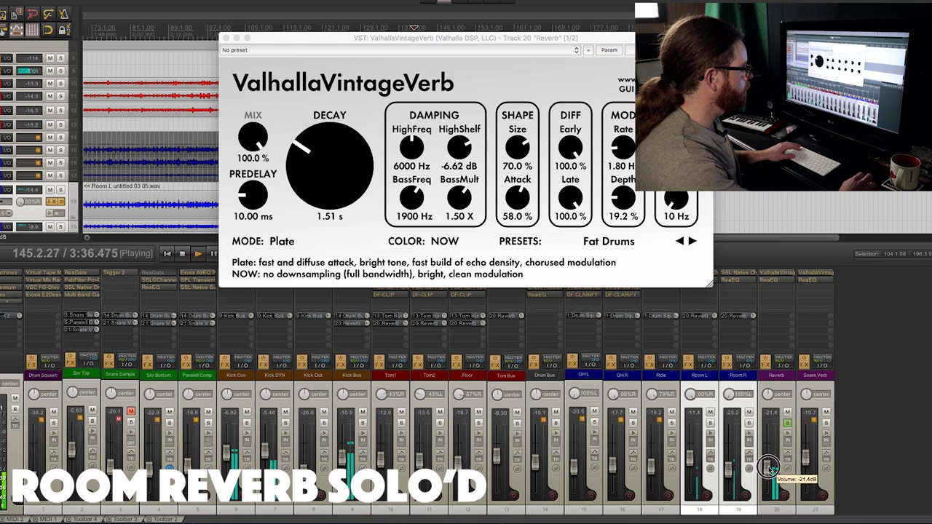
click(712, 424)
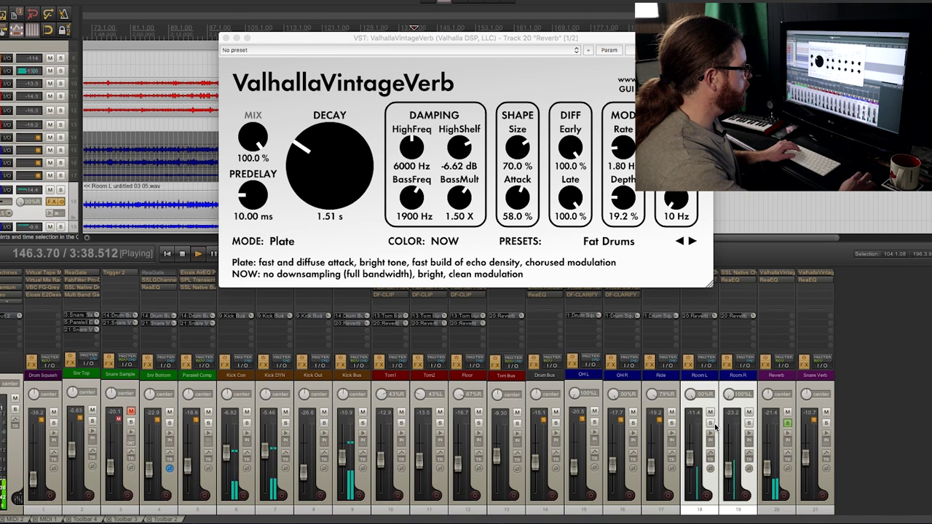
click(712, 424)
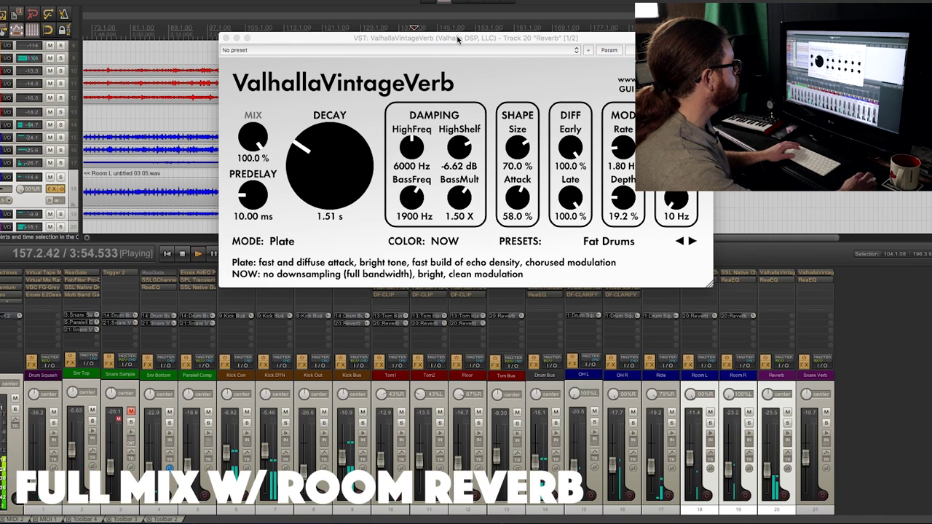
Move the ValhallaVintageVerb window lower and close it.
drag(457, 39, 472, 155)
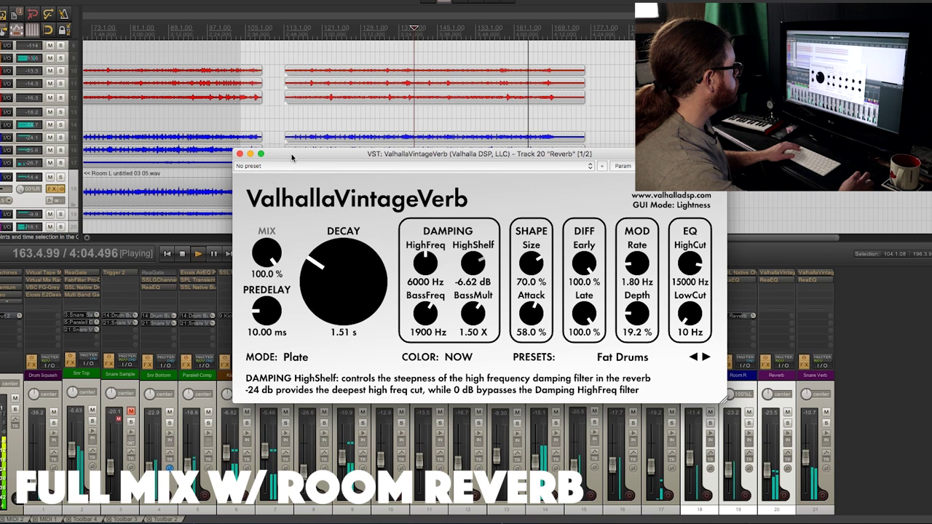
click(250, 155)
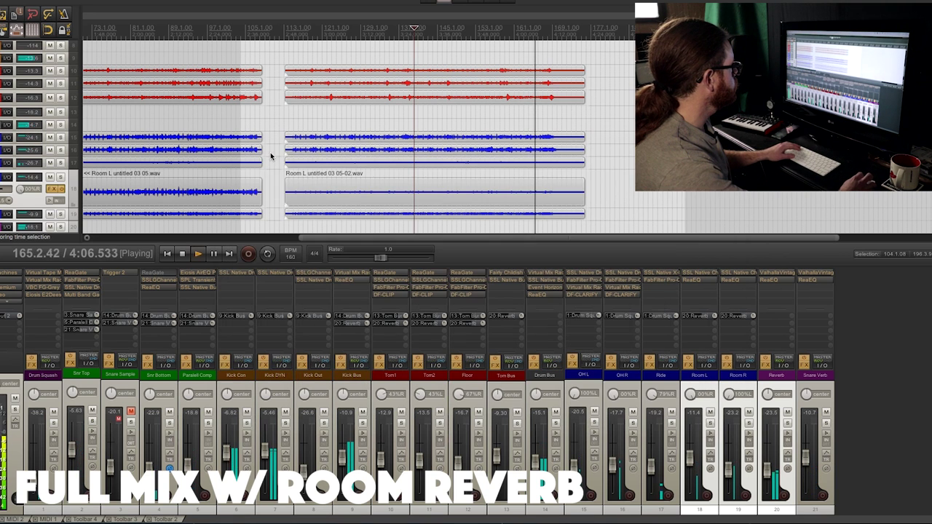